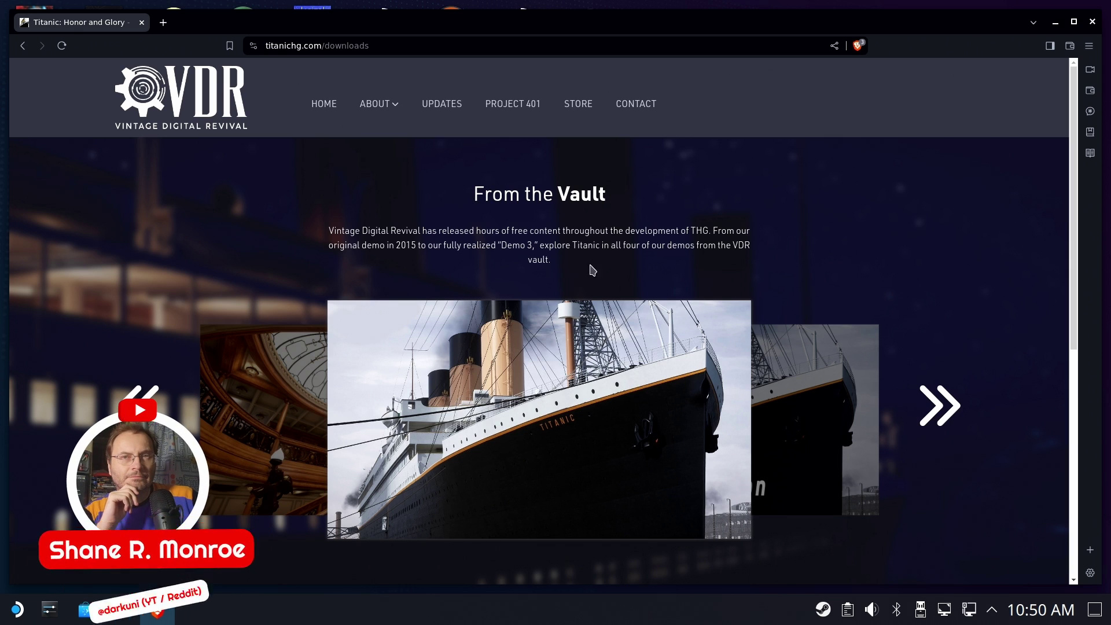
Step: Open the download page for the Titanic: Honor and Glory Demo 3 release in the vault
{"action": "scroll", "coordinate": [815, 268], "scroll_direction": "down", "scroll_amount": 5}
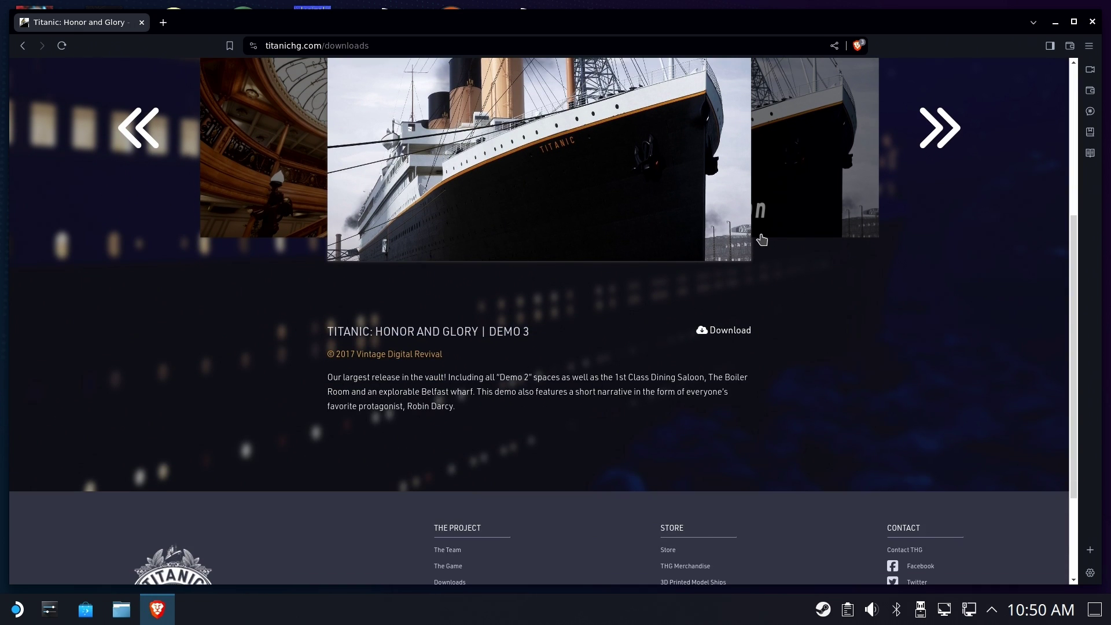
{"action": "scroll", "coordinate": [810, 249], "scroll_direction": "down", "scroll_amount": 3}
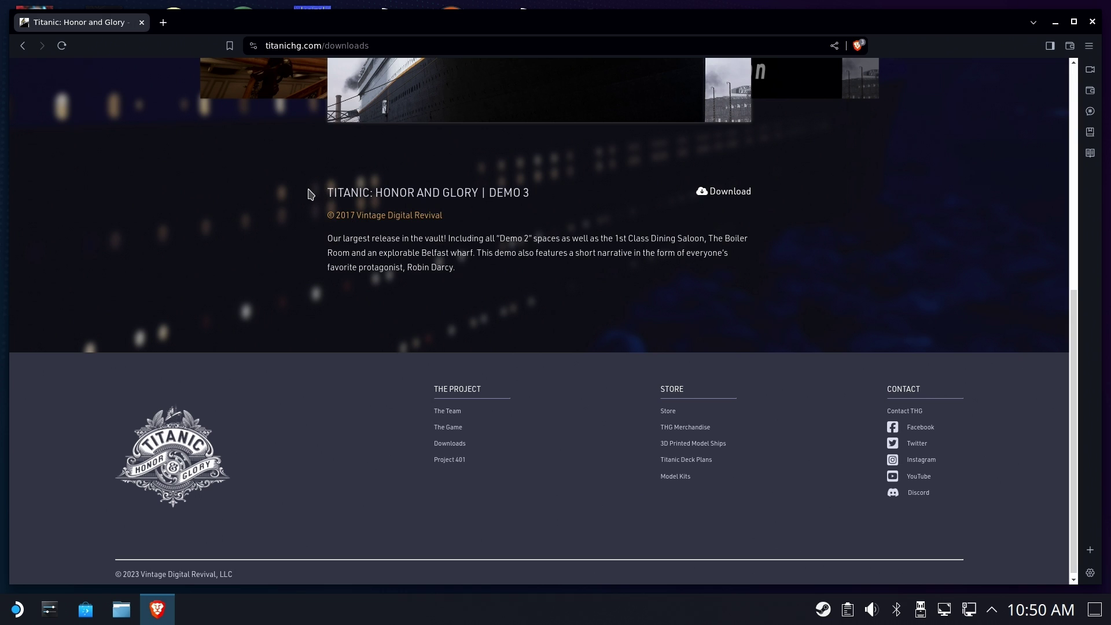
{"action": "left_click_drag", "start_coordinate": [310, 194], "coordinate": [604, 194]}
{"action": "left_click", "coordinate": [717, 197]}
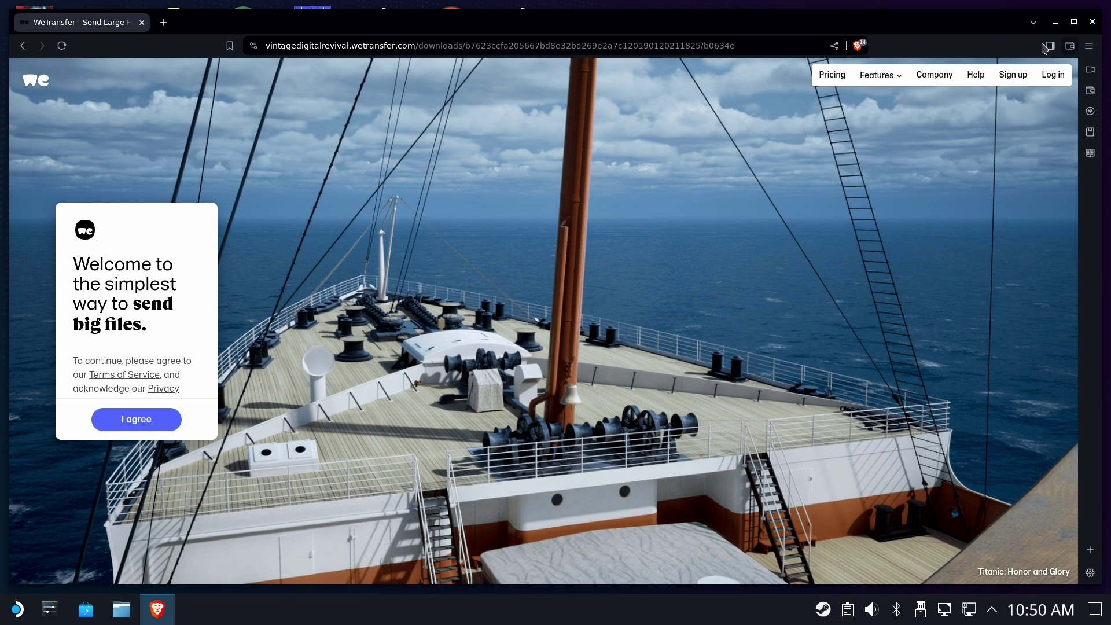
Step: Agree to the WeTransfer terms, save Titanic_Honor_and_Glory_Demo_3.zip to Downloads, and close the browser once the download finishes
{"action": "left_click", "coordinate": [136, 419]}
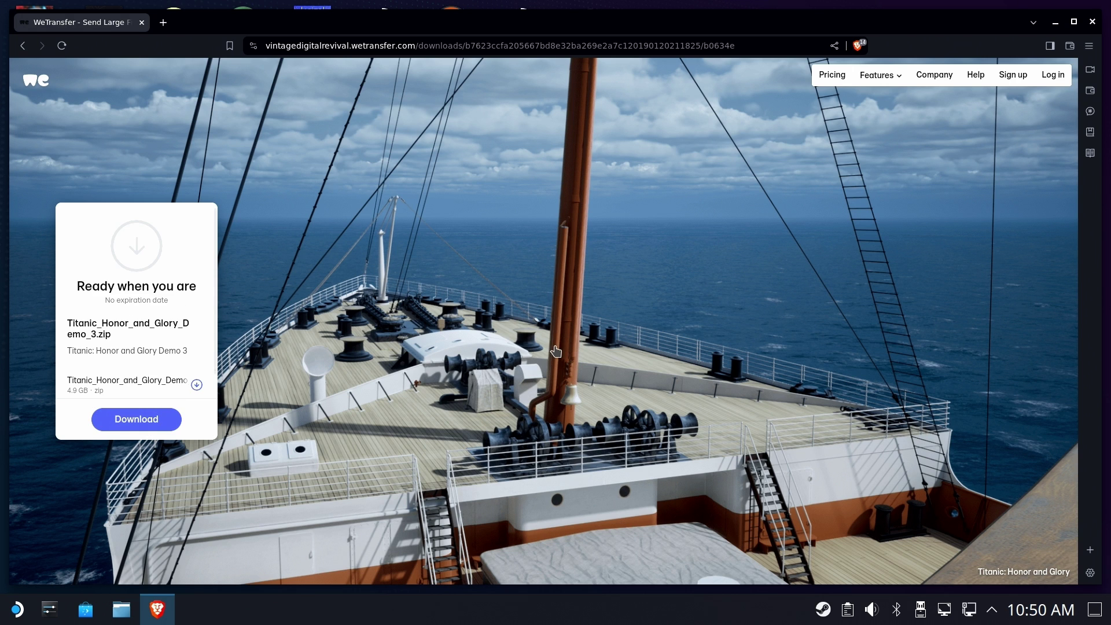
{"action": "left_click", "coordinate": [137, 425]}
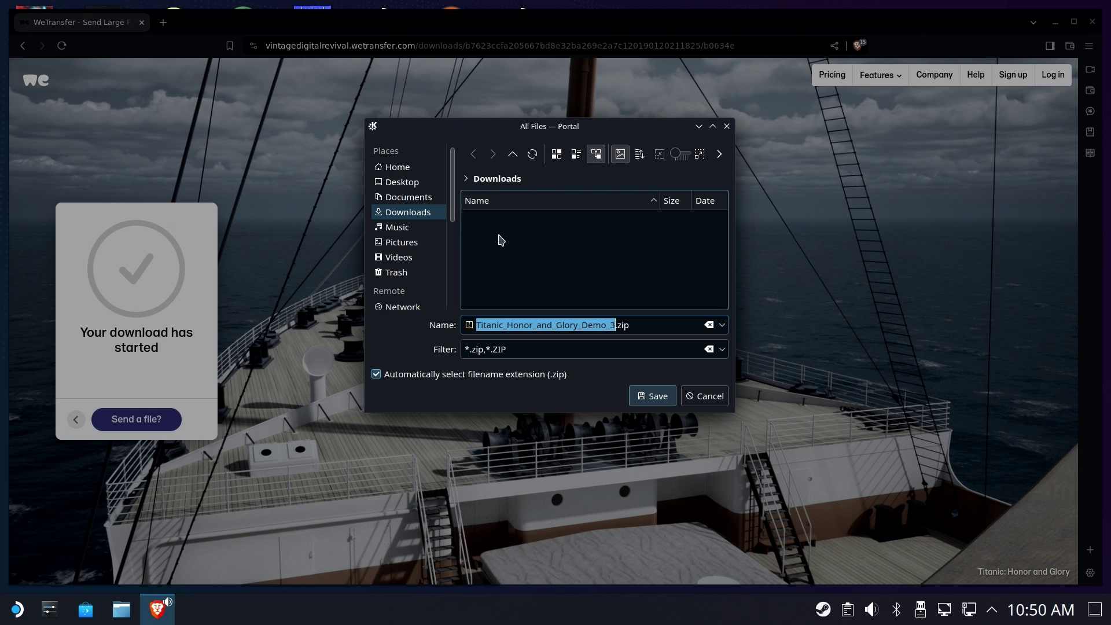
{"action": "left_click", "coordinate": [658, 392]}
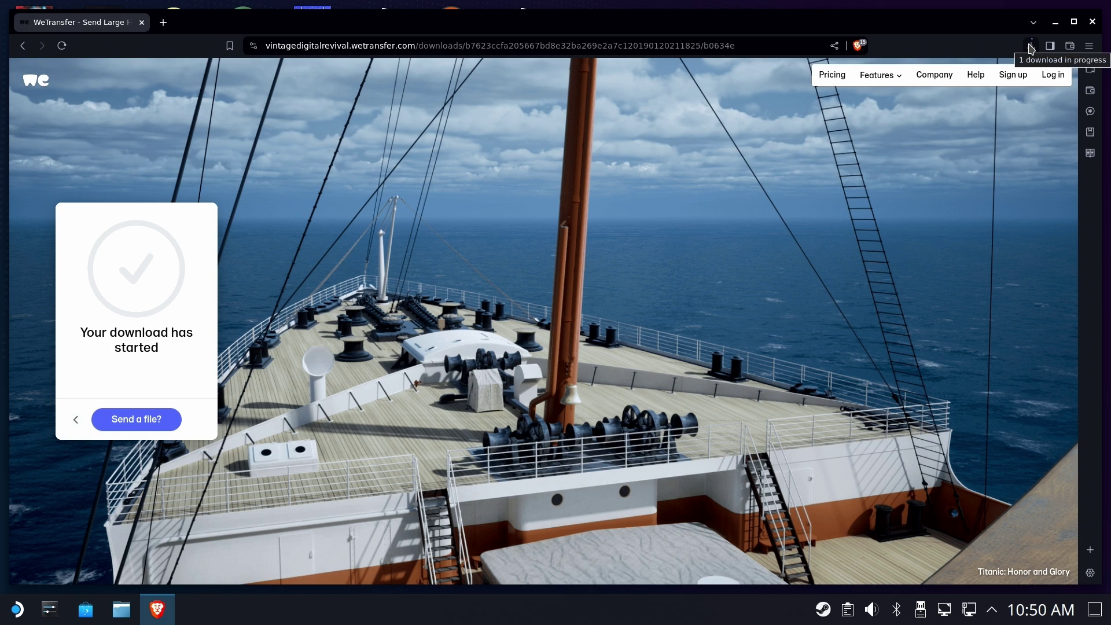
{"action": "left_click", "coordinate": [1030, 49]}
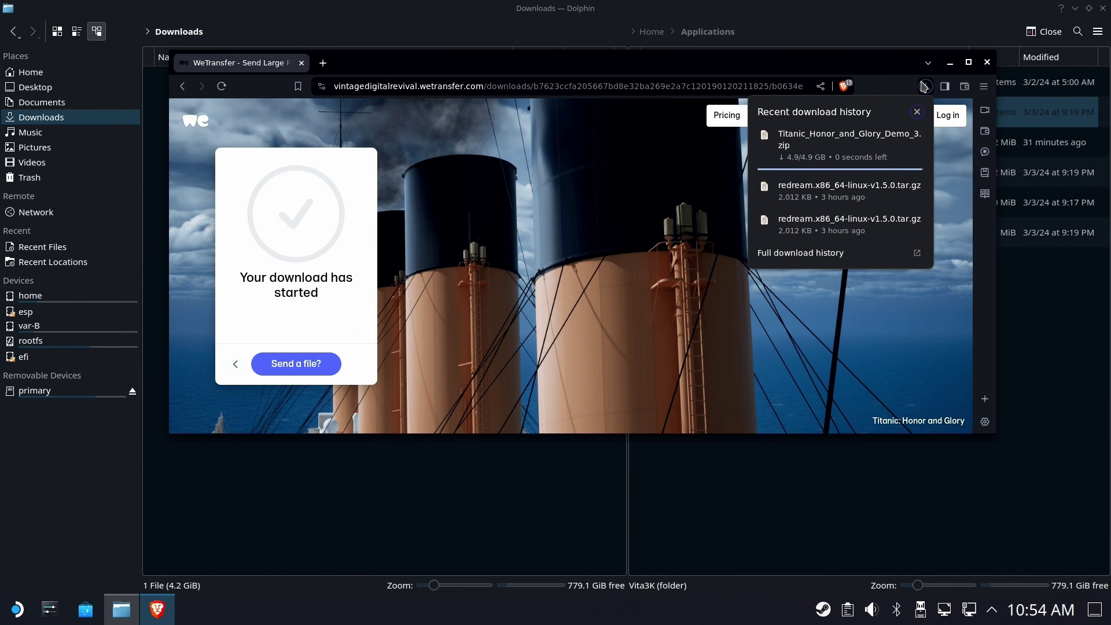
{"action": "left_click", "coordinate": [988, 63]}
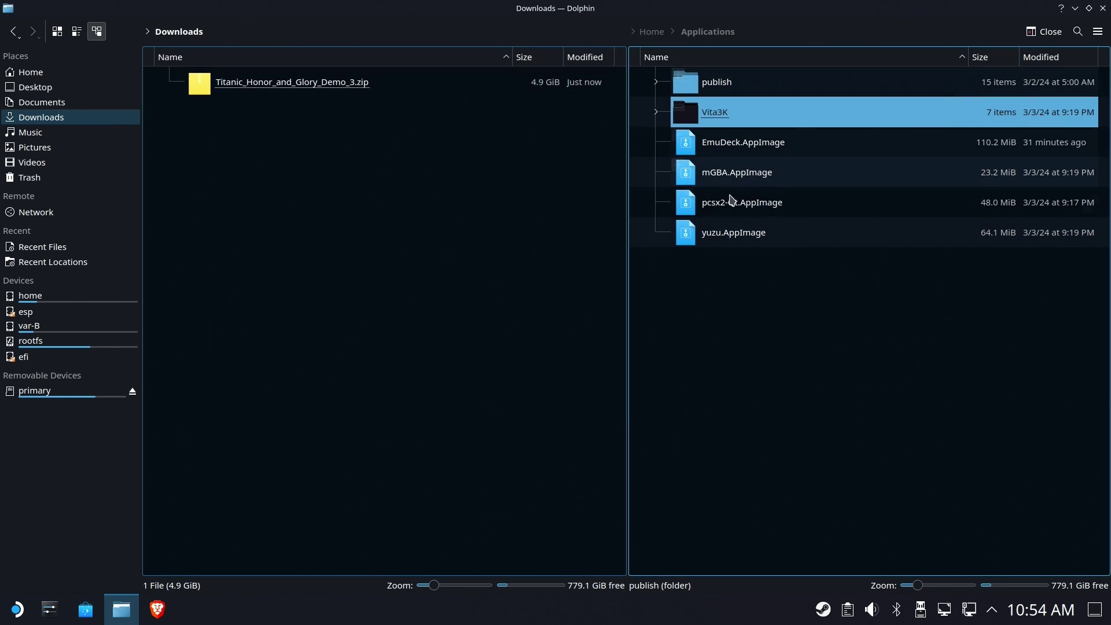
Step: Extract Titanic_Honor_and_Glory_Demo_3.zip directly into the Downloads folder and dismiss the extraction notification
{"action": "right_click", "coordinate": [292, 86]}
{"action": "mouse_move", "coordinate": [356, 251]}
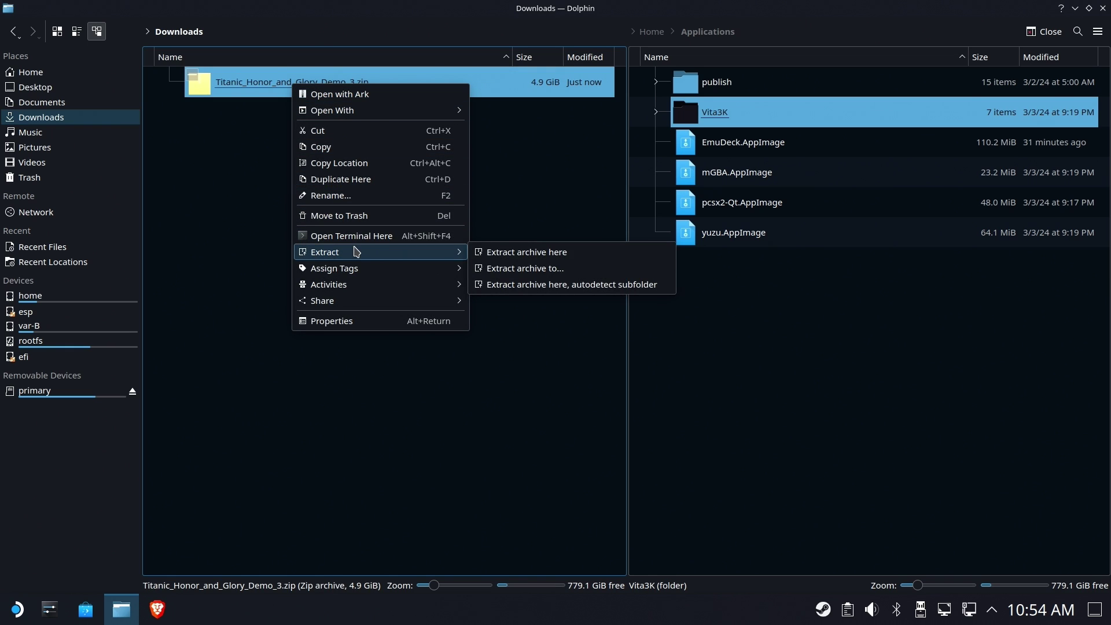
{"action": "left_click", "coordinate": [500, 258]}
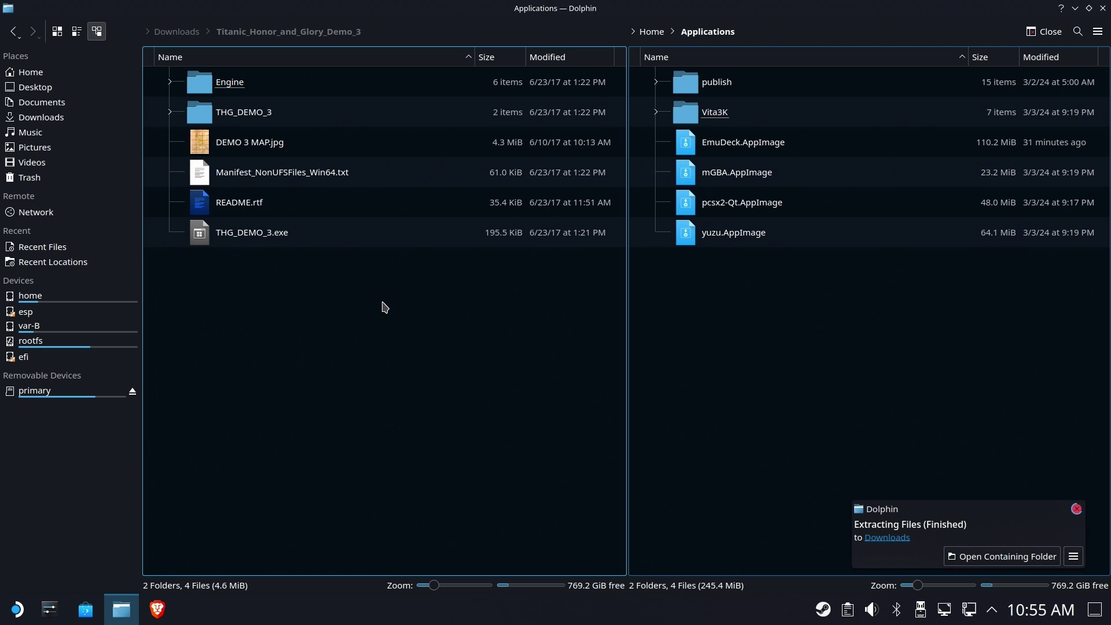
{"action": "left_click", "coordinate": [376, 307]}
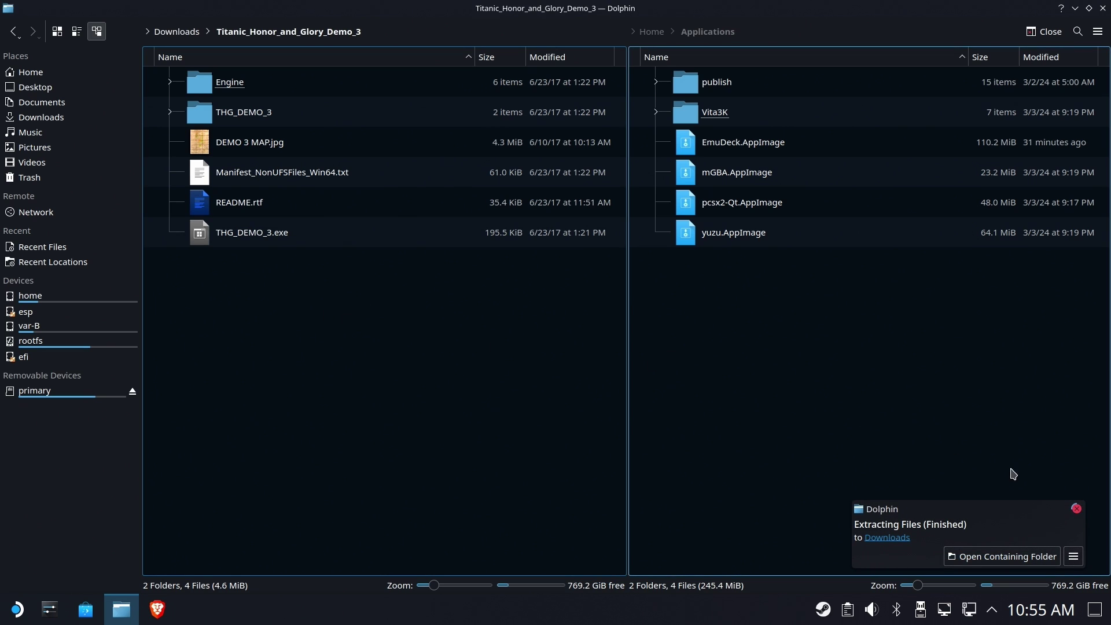
{"action": "left_click", "coordinate": [1076, 509]}
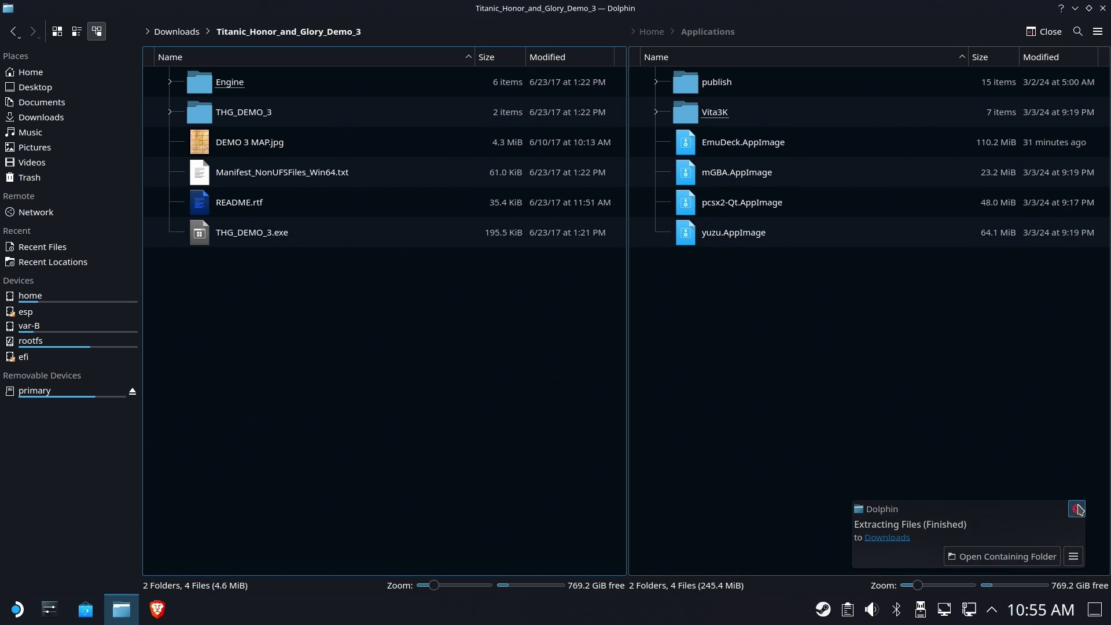
Step: Switch to the Steam library and maximize its window
{"action": "right_click", "coordinate": [825, 613]}
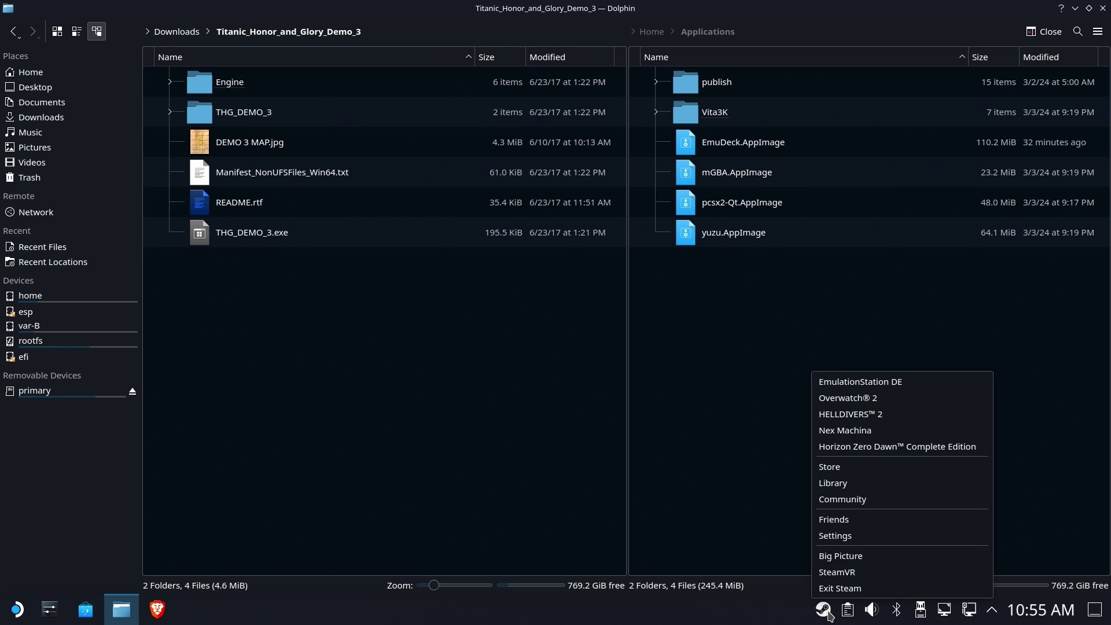
{"action": "left_click", "coordinate": [857, 492]}
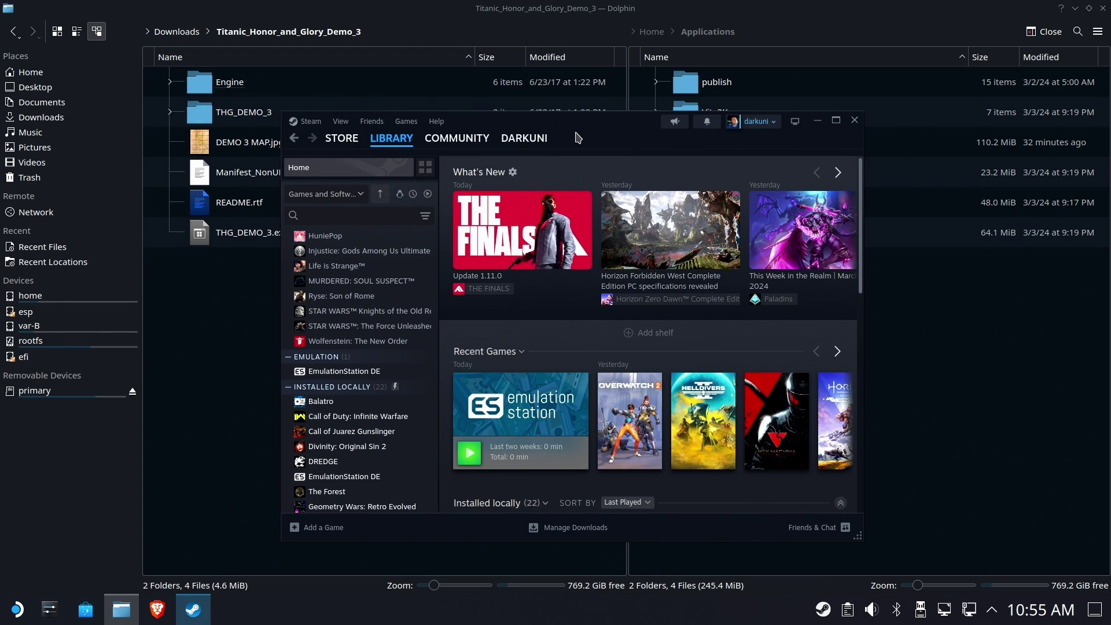
{"action": "left_click", "coordinate": [835, 120]}
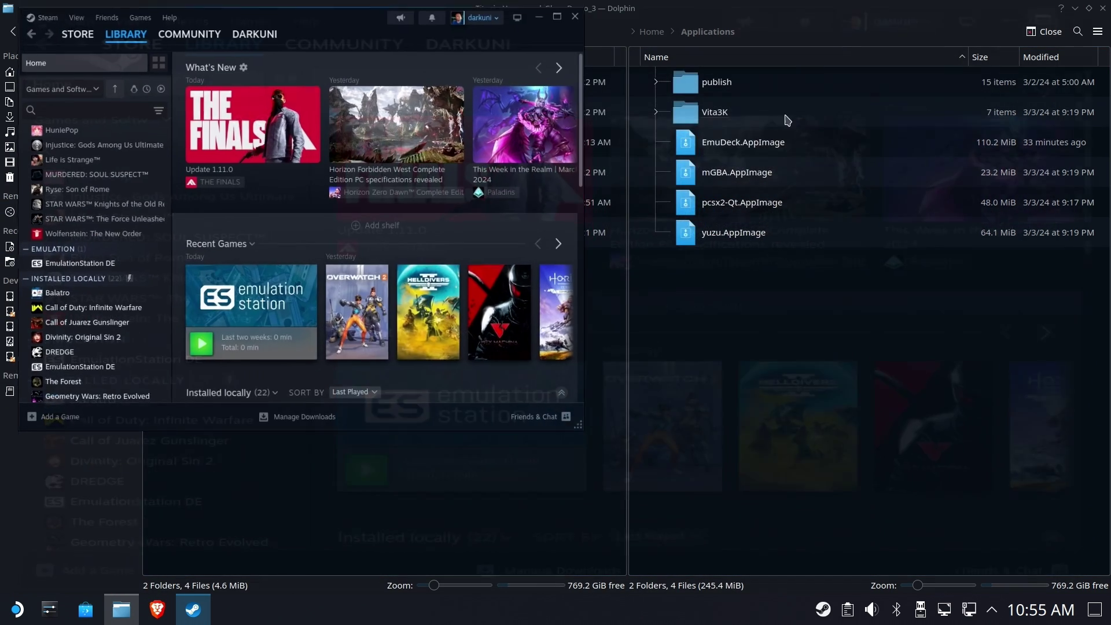
Step: Add THG_DEMO_3.exe from the Downloads folder Titanic_Honor_and_Glory_Demo_3 to the library as a non-Steam game
{"action": "left_click", "coordinate": [26, 583]}
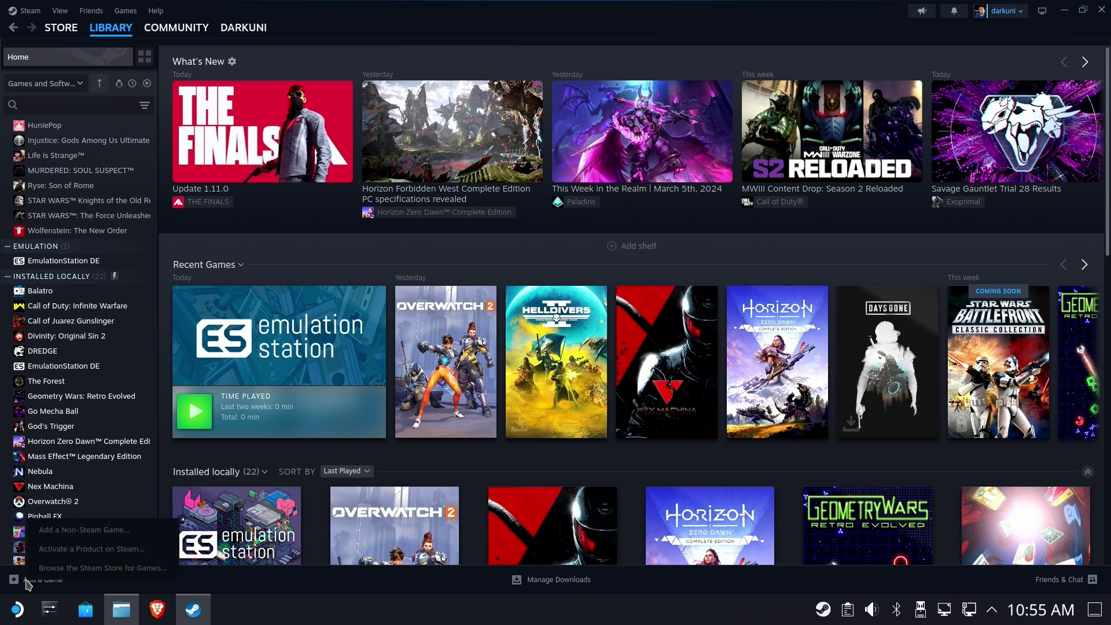
{"action": "left_click", "coordinate": [81, 530]}
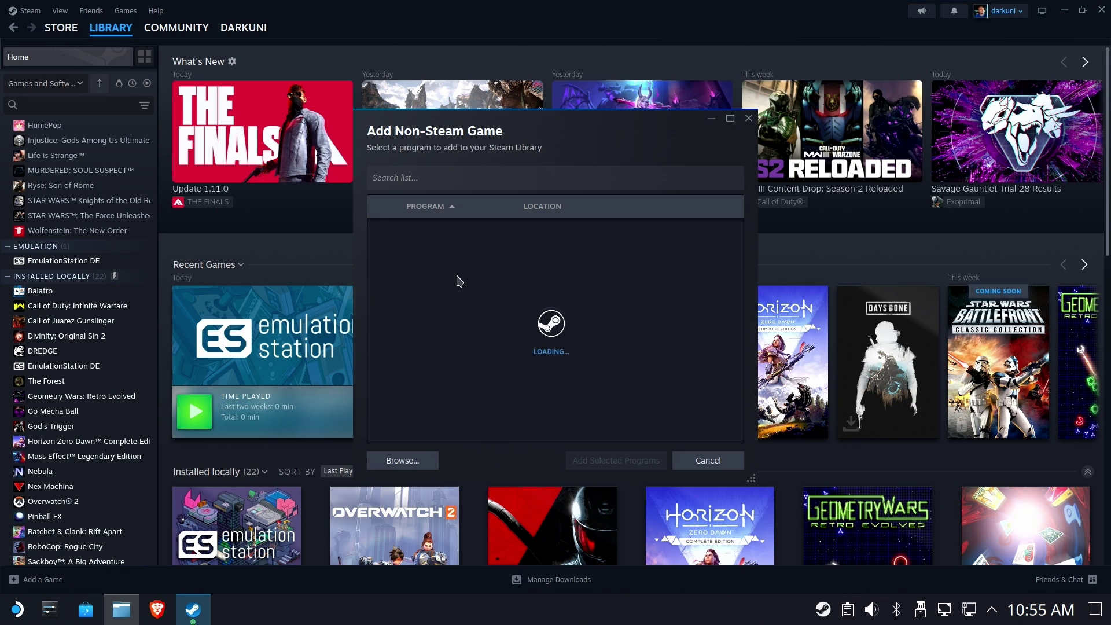
{"action": "left_click", "coordinate": [401, 460]}
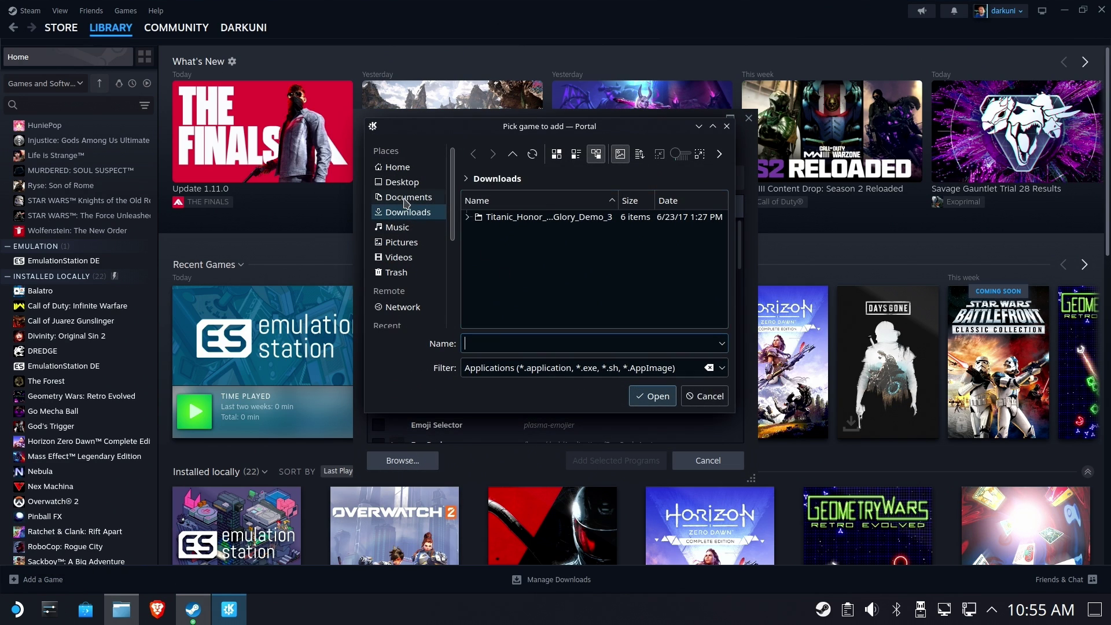
{"action": "left_click", "coordinate": [502, 219]}
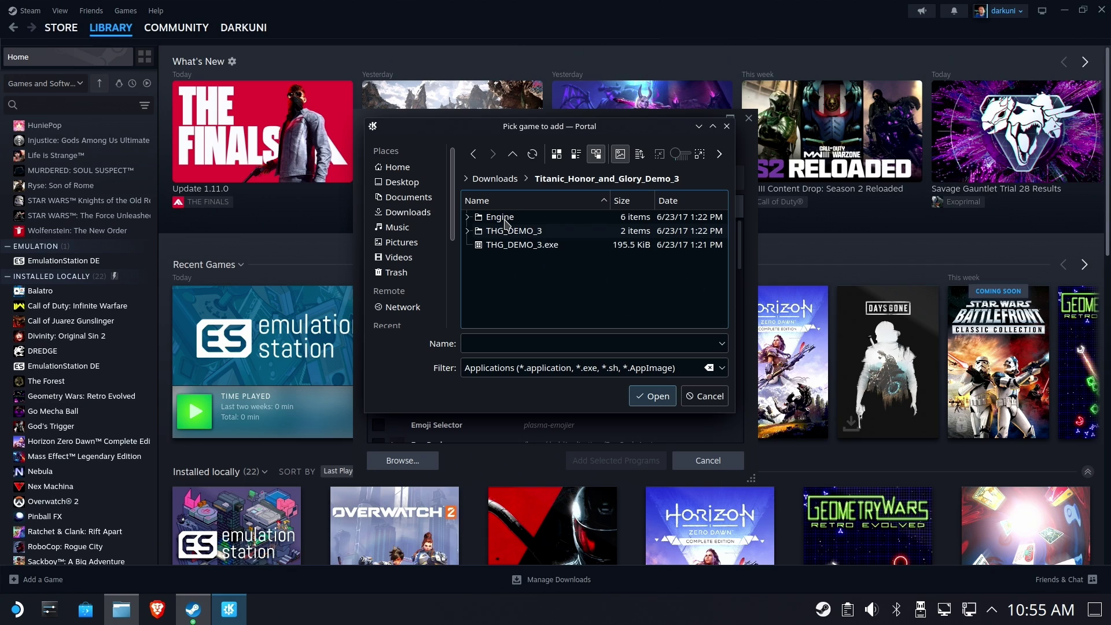
{"action": "left_click", "coordinate": [517, 245]}
{"action": "left_click", "coordinate": [650, 396]}
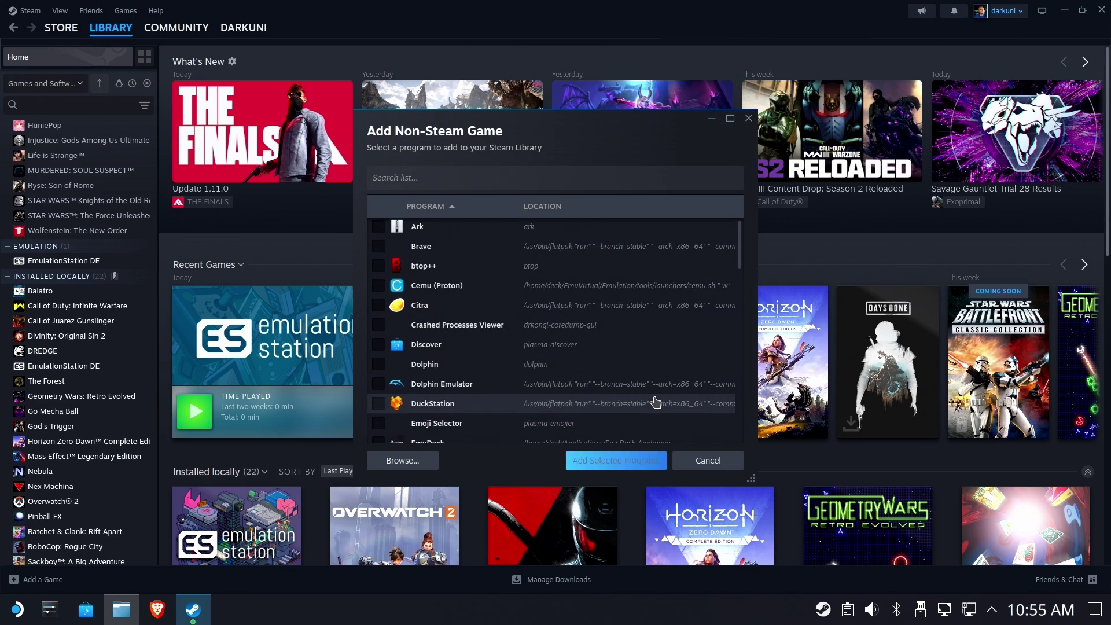
{"action": "left_click", "coordinate": [598, 465]}
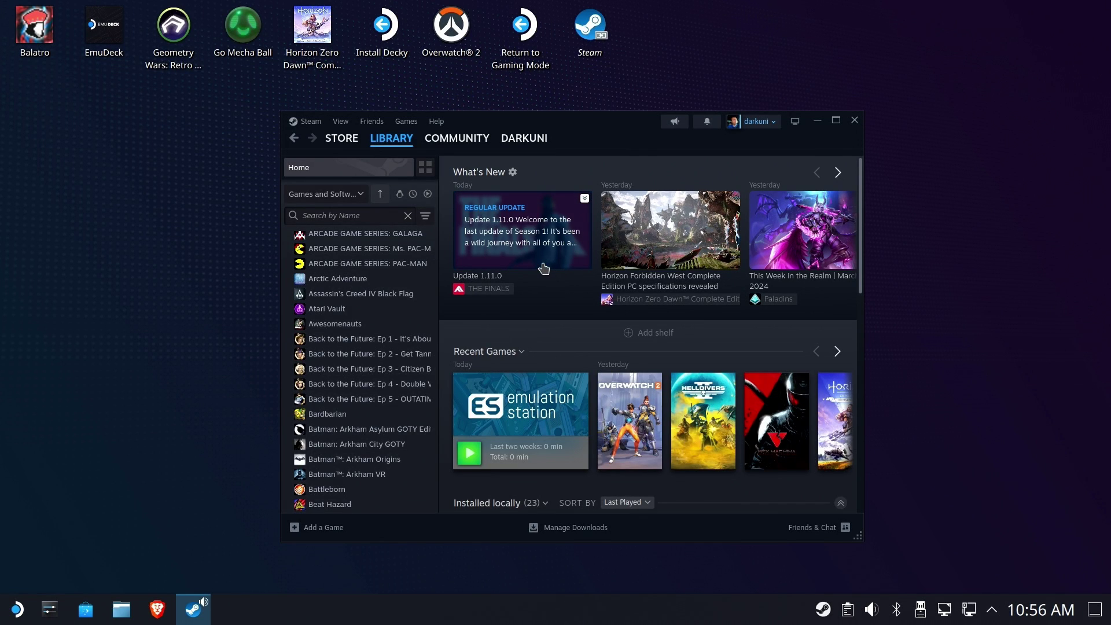
Step: Search the library for "demo" and open the THG_DEMO_3.exe page
{"action": "type", "text": "tt"}
{"action": "type", "text": "ta"}
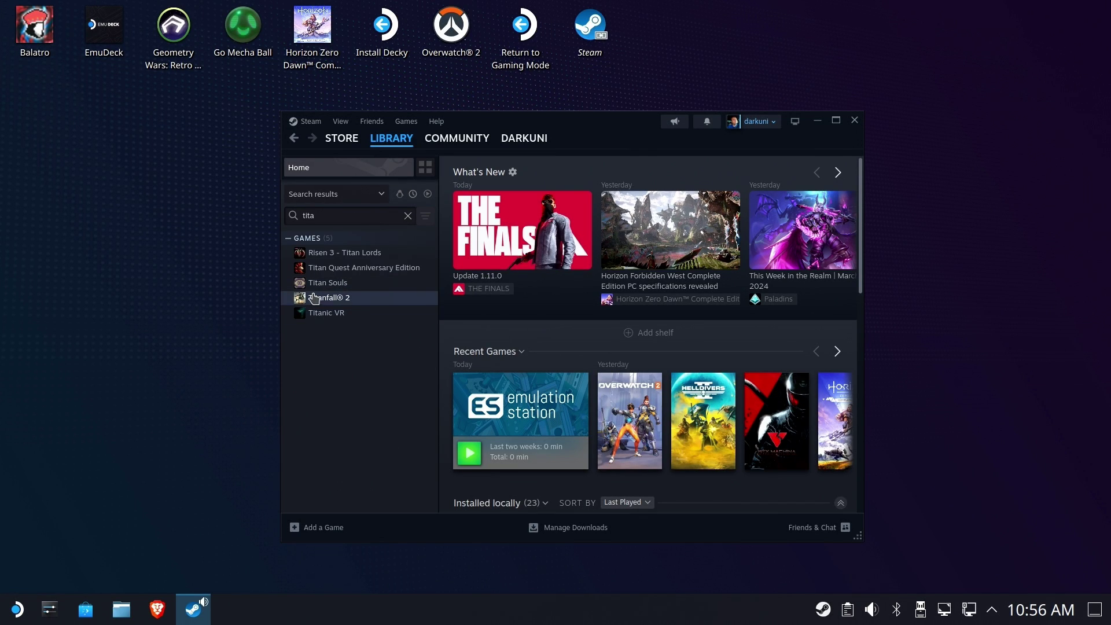
{"action": "key", "text": "ctrl+a"}
{"action": "type", "text": "demo"}
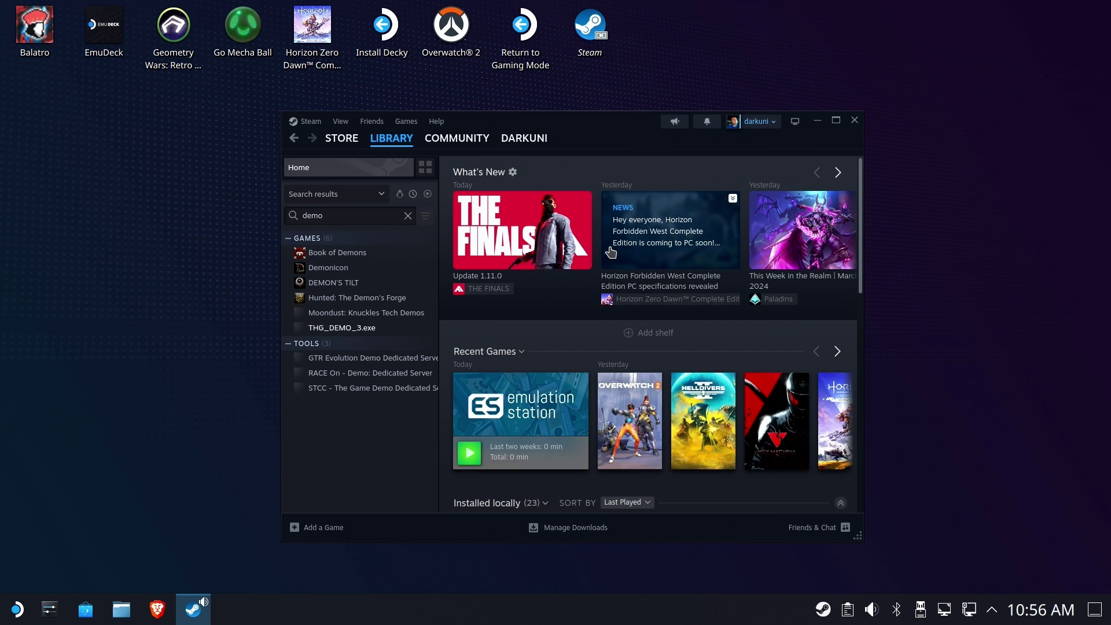
{"action": "left_click", "coordinate": [369, 328]}
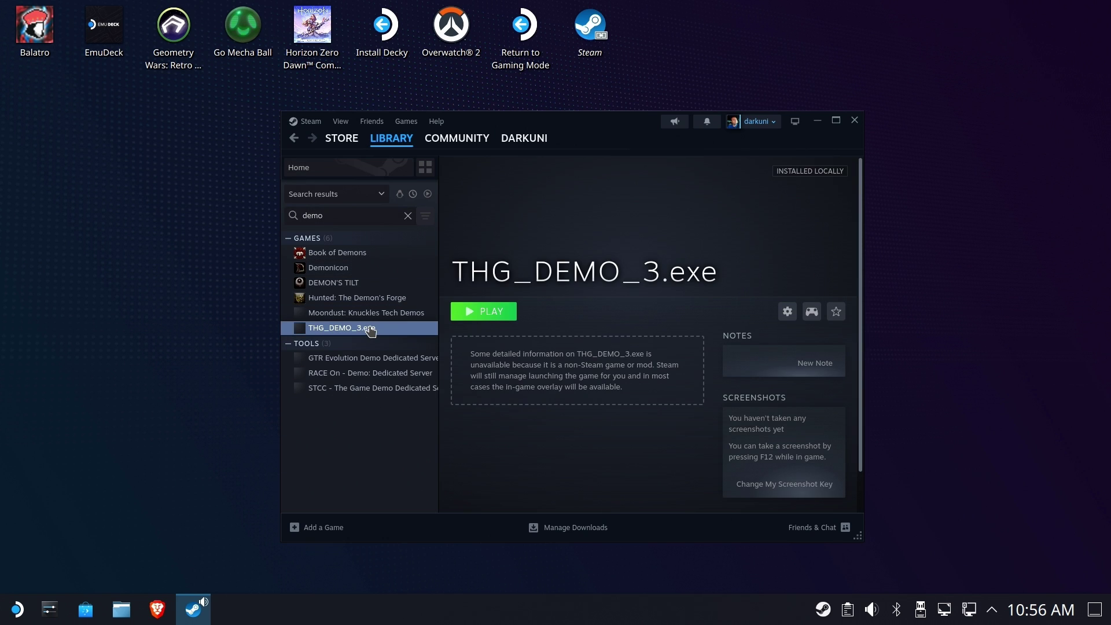
Step: Force THG_DEMO_3.exe to use the Proton Experimental compatibility tool, then close its properties and maximize the library window
{"action": "left_click", "coordinate": [788, 313]}
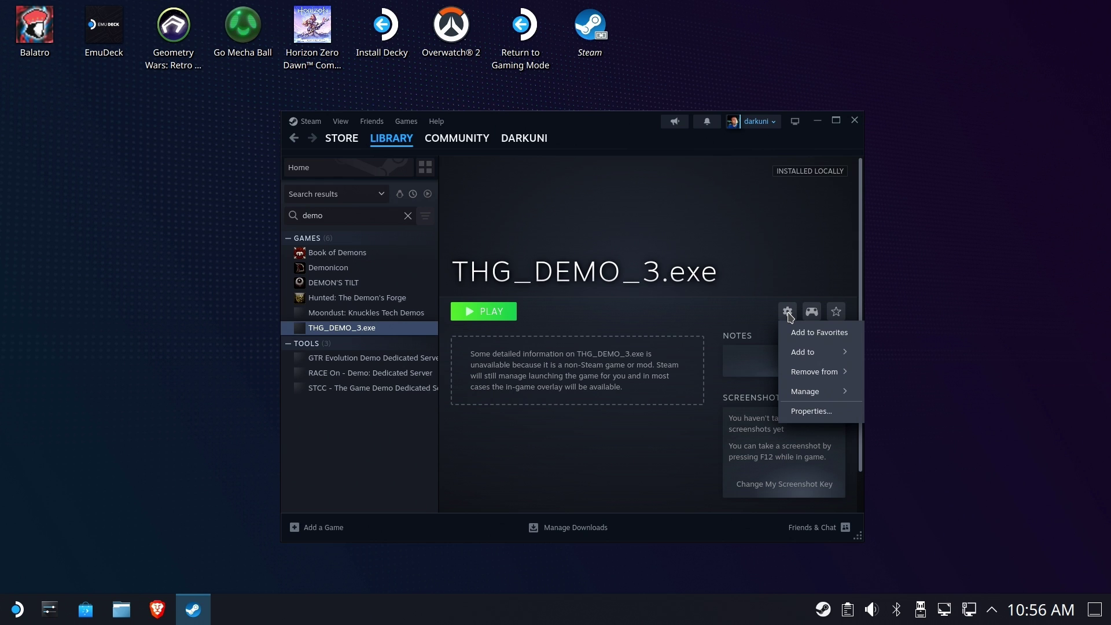
{"action": "left_click", "coordinate": [817, 412]}
{"action": "left_click", "coordinate": [365, 229]}
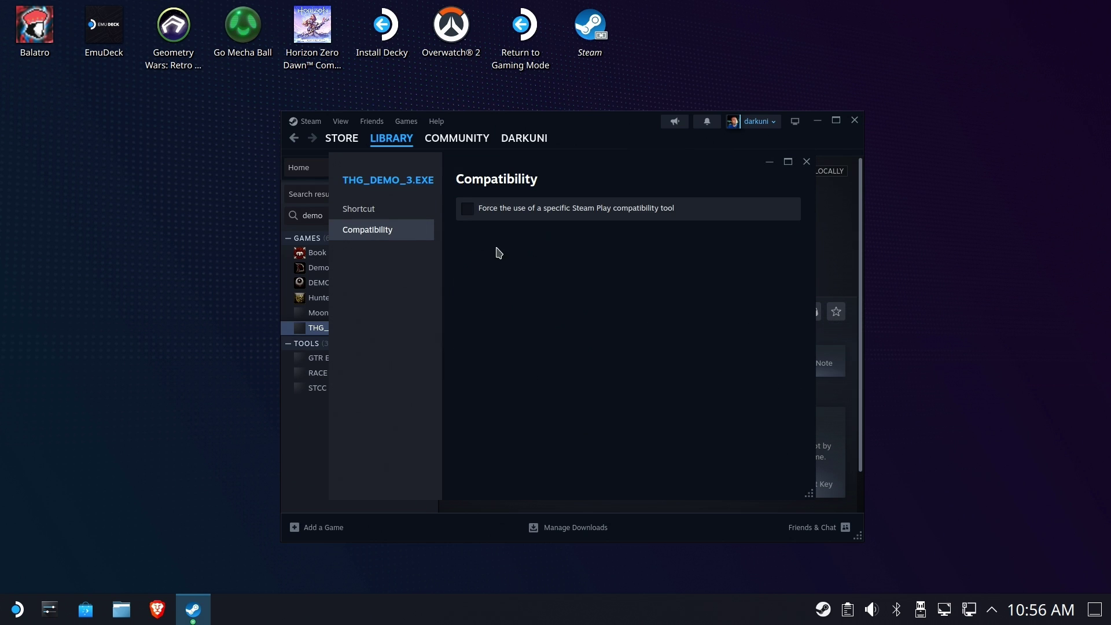
{"action": "left_click", "coordinate": [552, 215]}
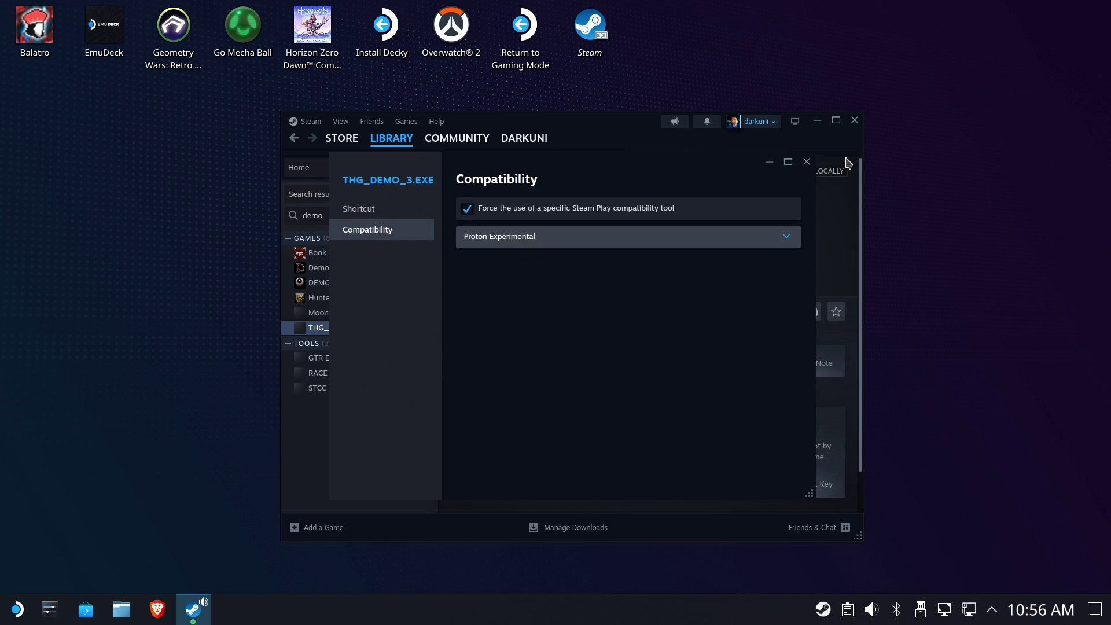
{"action": "left_click", "coordinate": [806, 162]}
{"action": "left_click", "coordinate": [835, 119]}
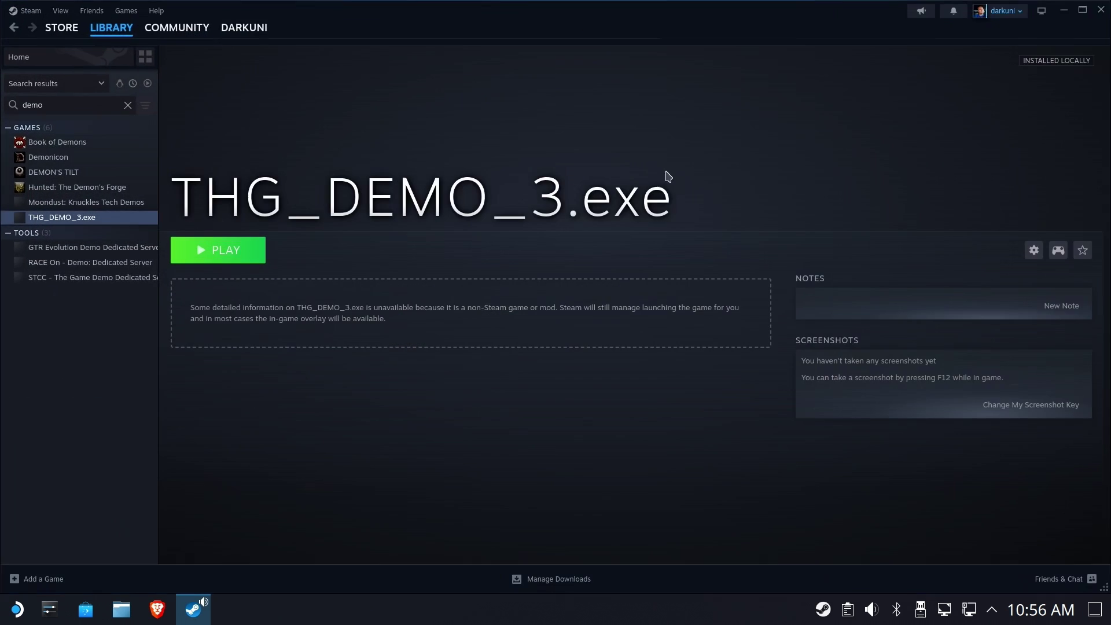
Step: Launch THG_DEMO_3.exe and go back to the game's main menu from the in-game settings
{"action": "left_click", "coordinate": [236, 250]}
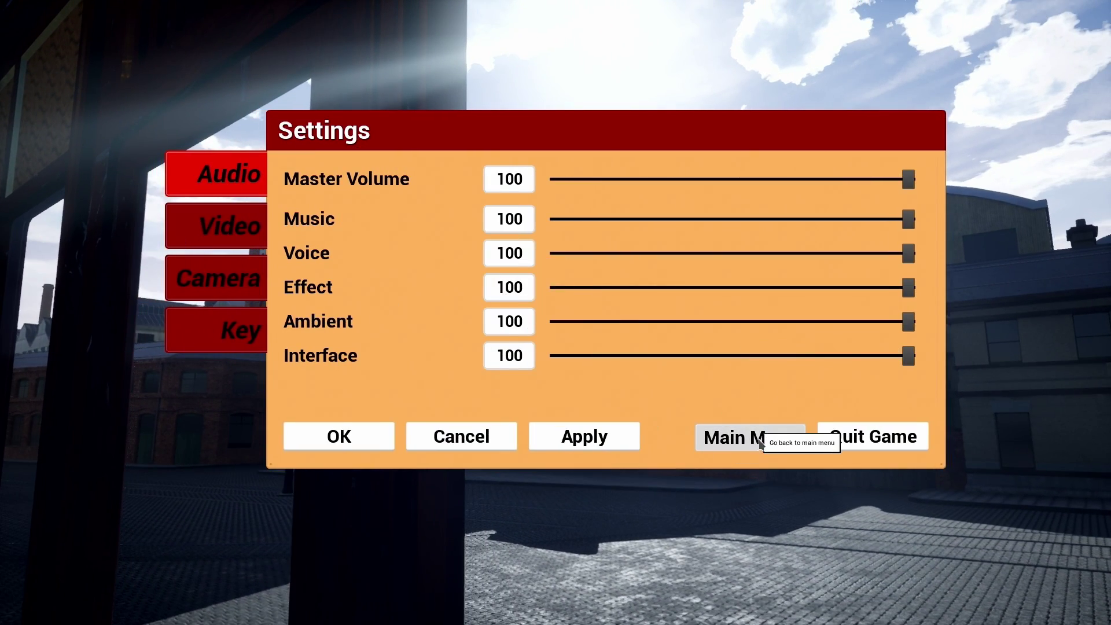
{"action": "left_click", "coordinate": [748, 441]}
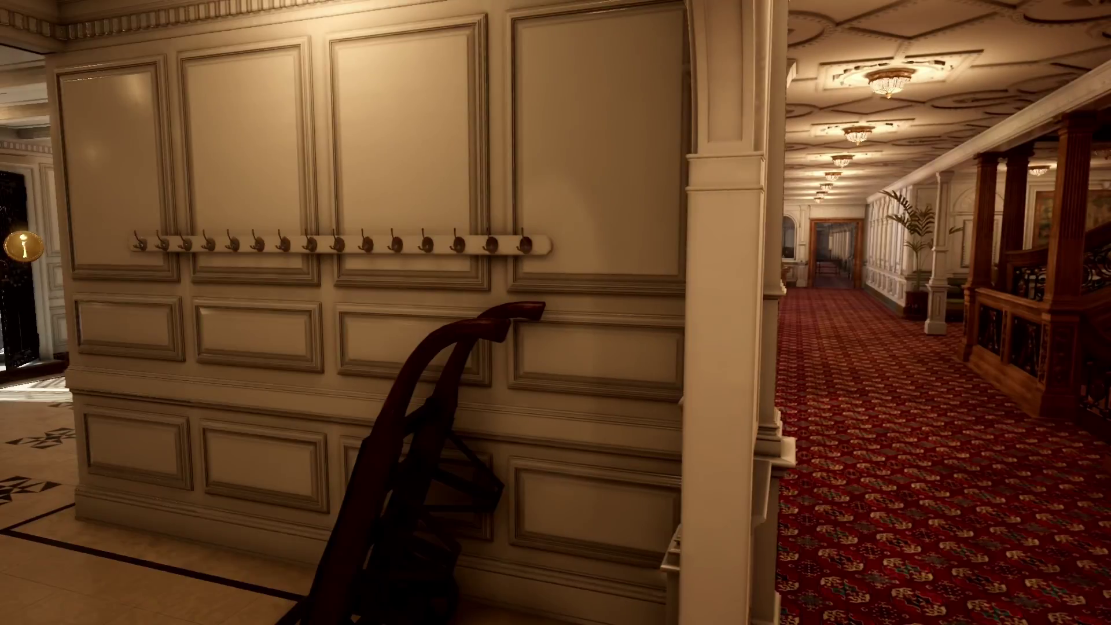
Step: Walk forward through the D-Deck Reception Room past its information plaque toward the staircase
{"action": "key", "text": "w"}
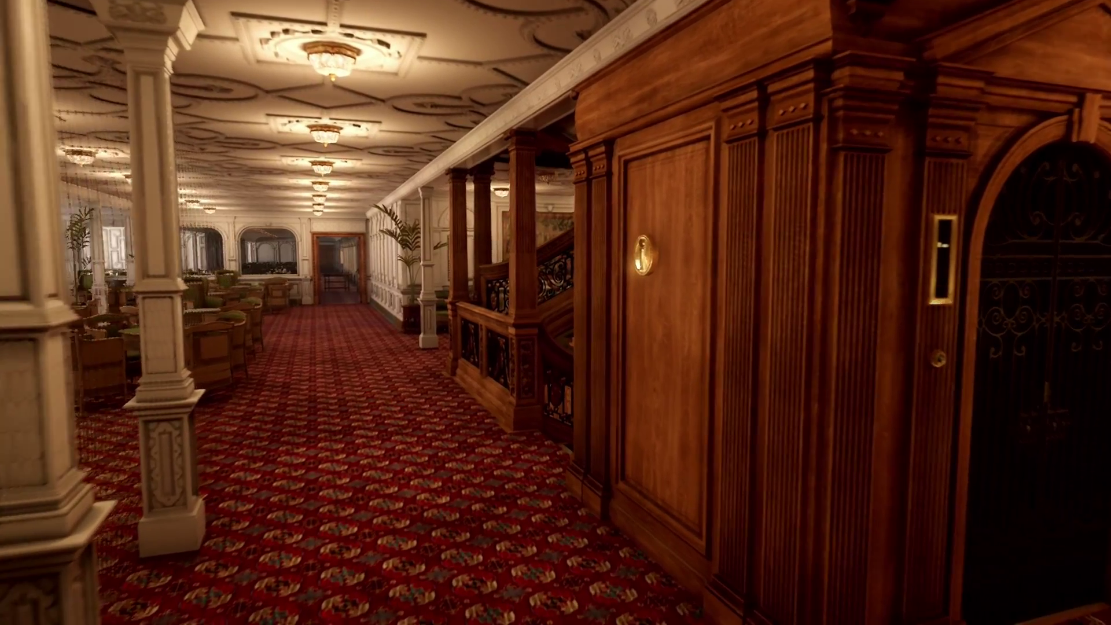
{"action": "key", "text": "w"}
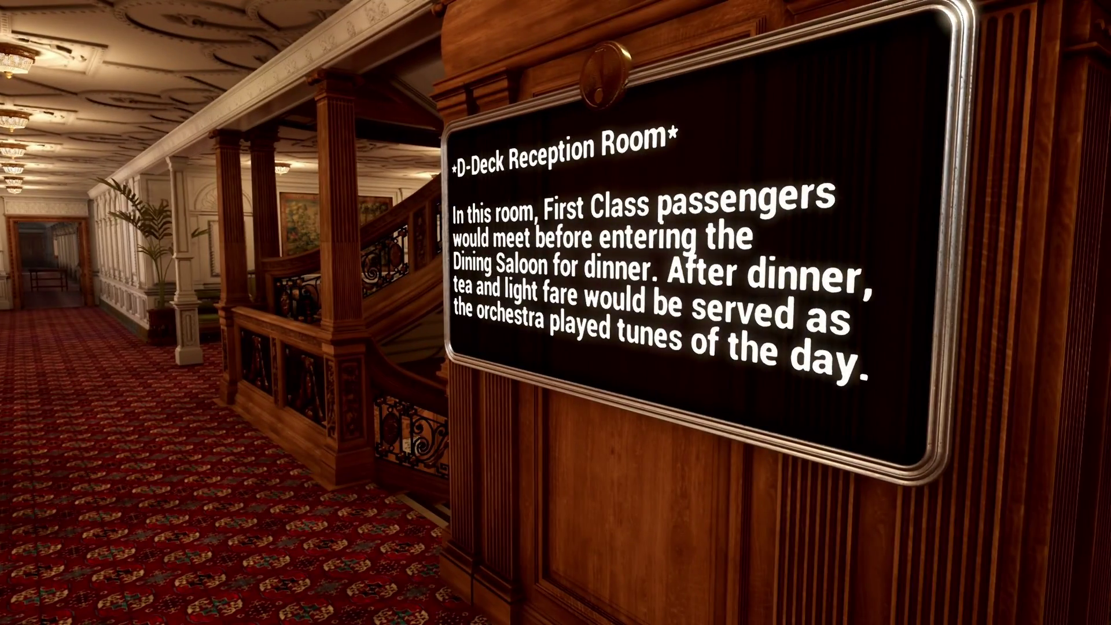
{"action": "key", "text": "w"}
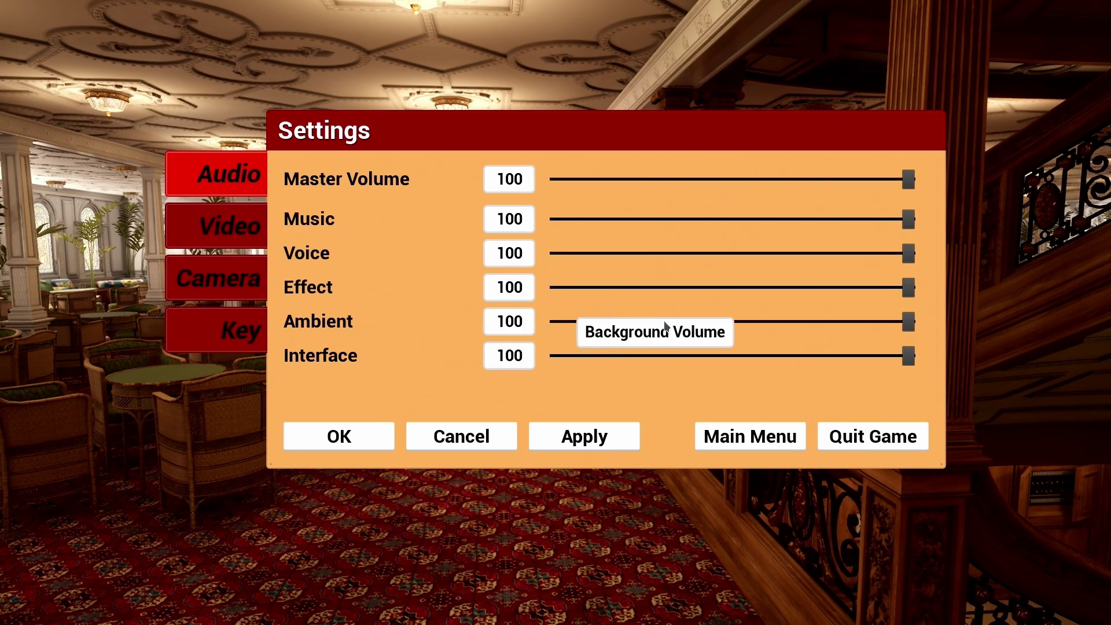
Step: Look at the game's video settings, then quit the game and confirm quitting
{"action": "left_click", "coordinate": [222, 239]}
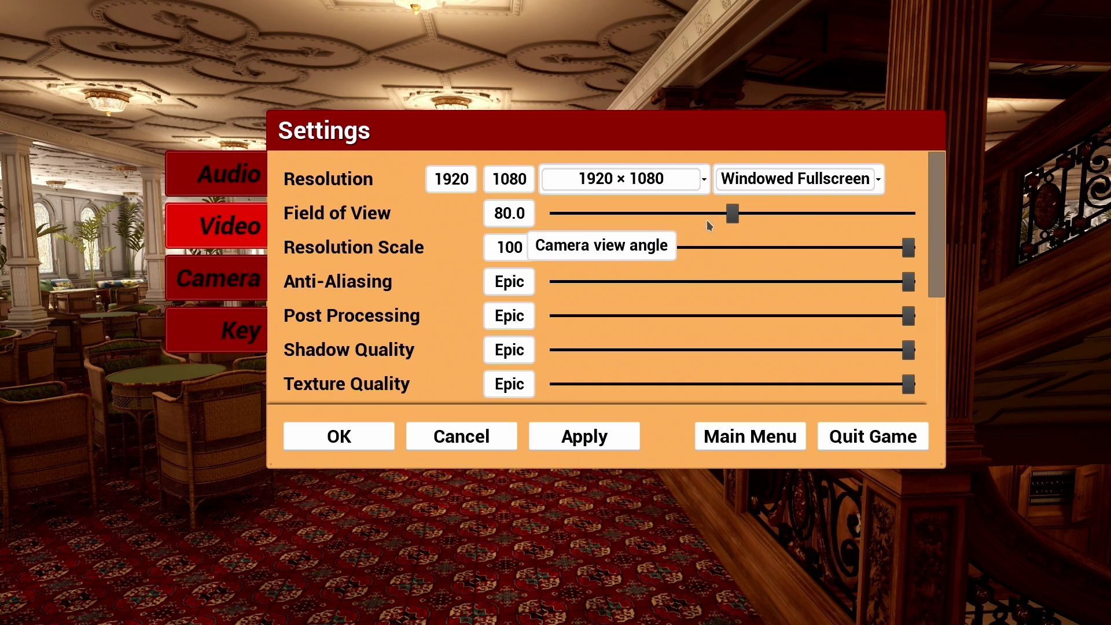
{"action": "left_click", "coordinate": [846, 440]}
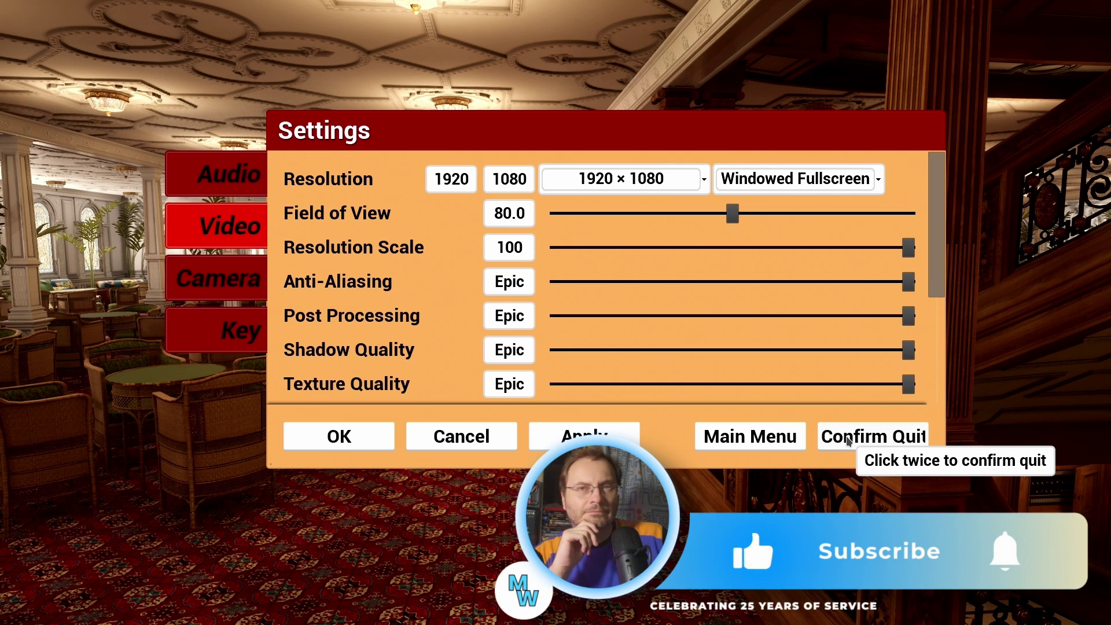
{"action": "left_click", "coordinate": [847, 439]}
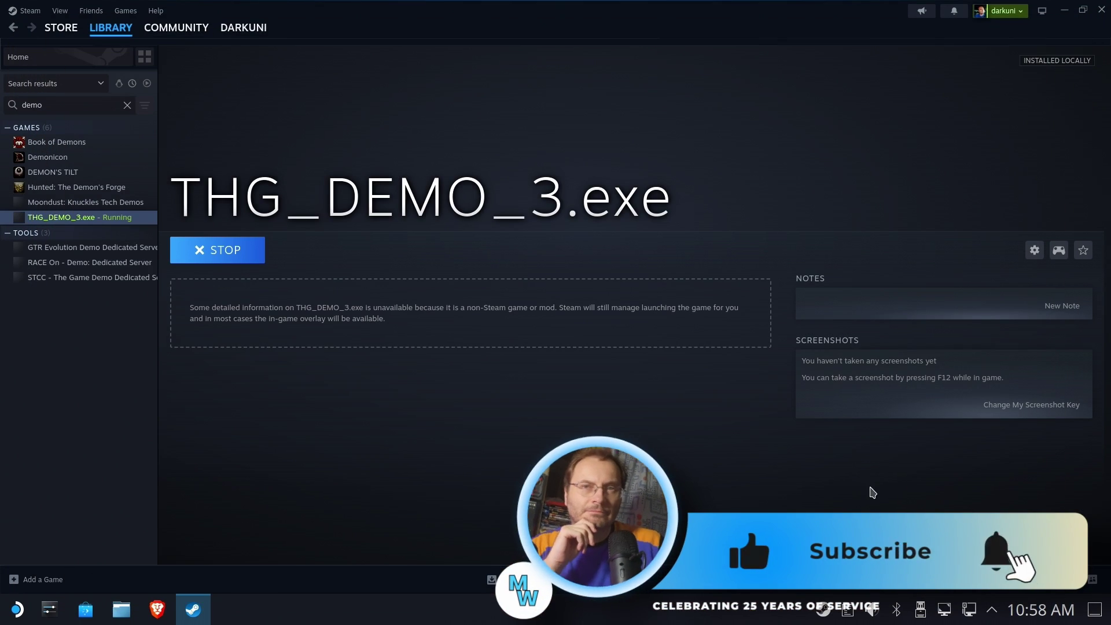